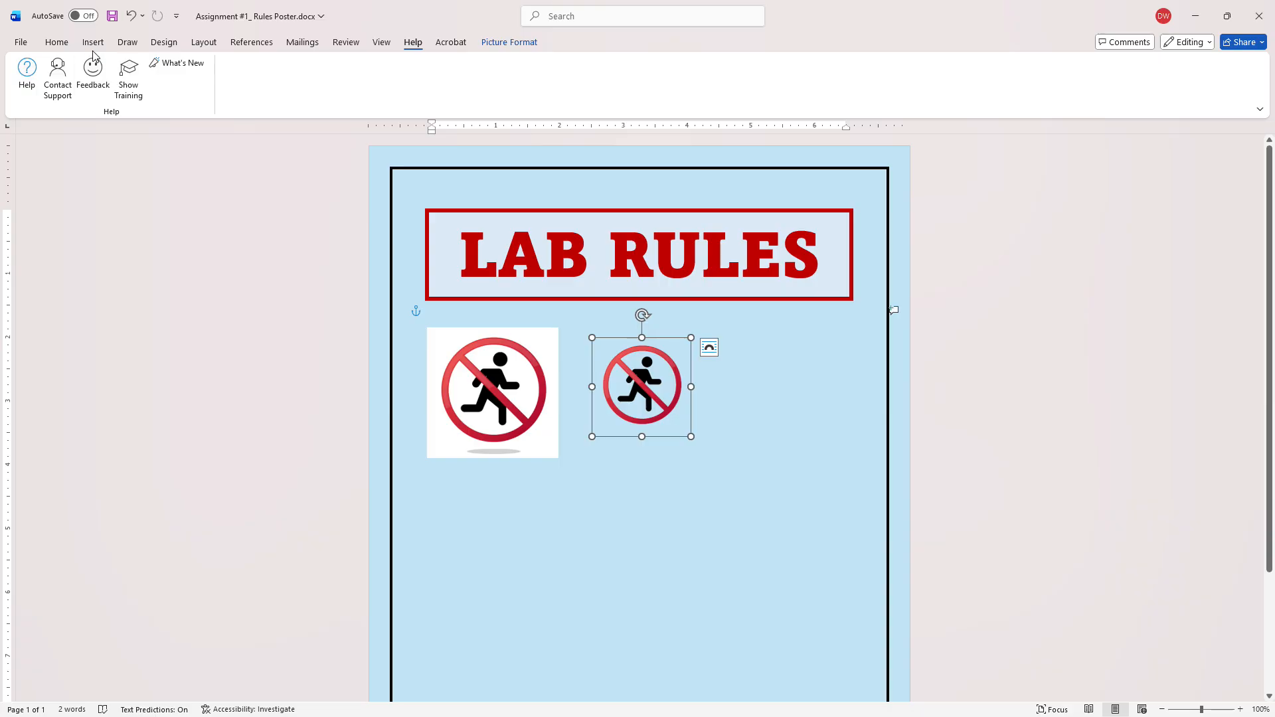
Insert the picture "no running no bg.png" from the device and shrink it to about 2.9 inches high and 2.91 inches wide
click(163, 78)
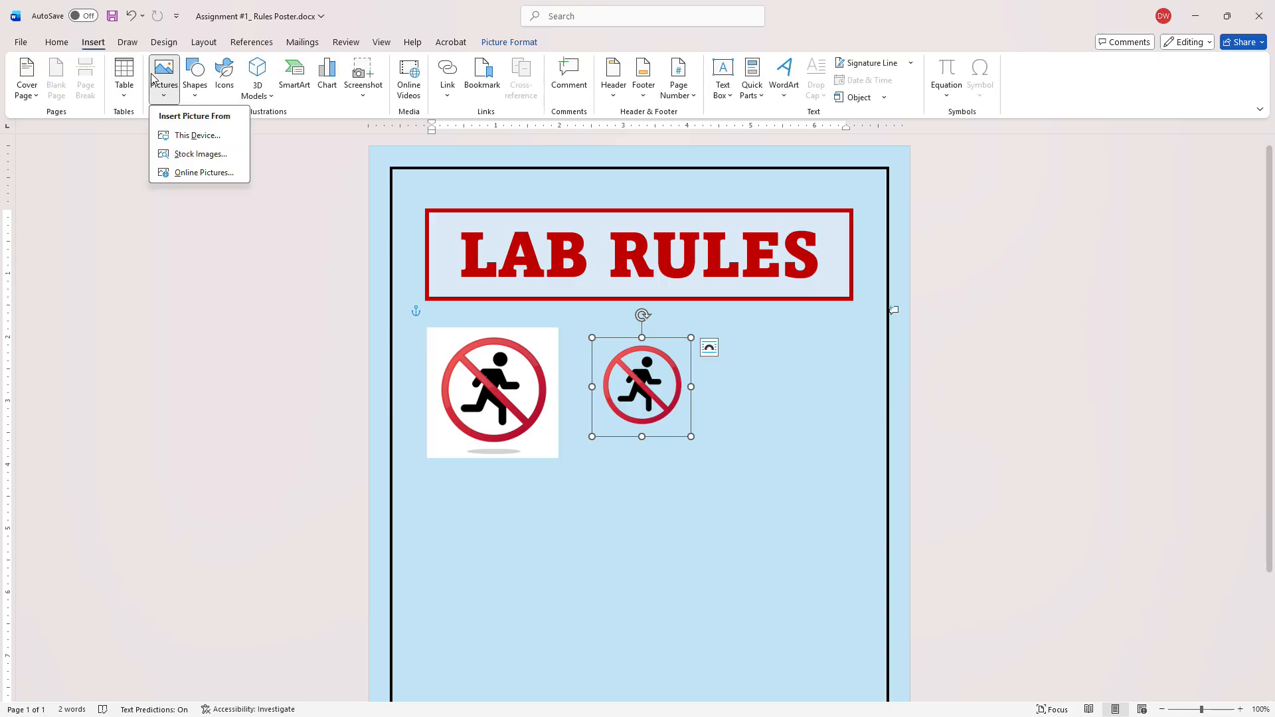
click(180, 135)
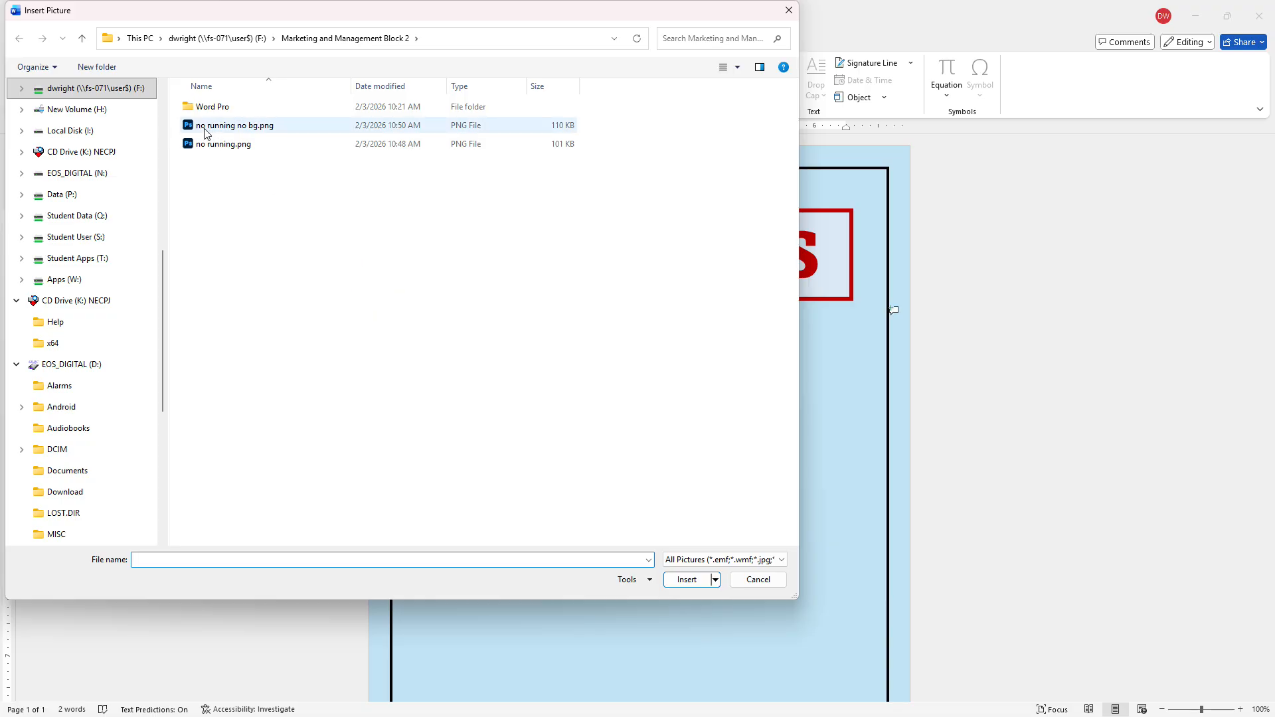
click(206, 133)
click(687, 580)
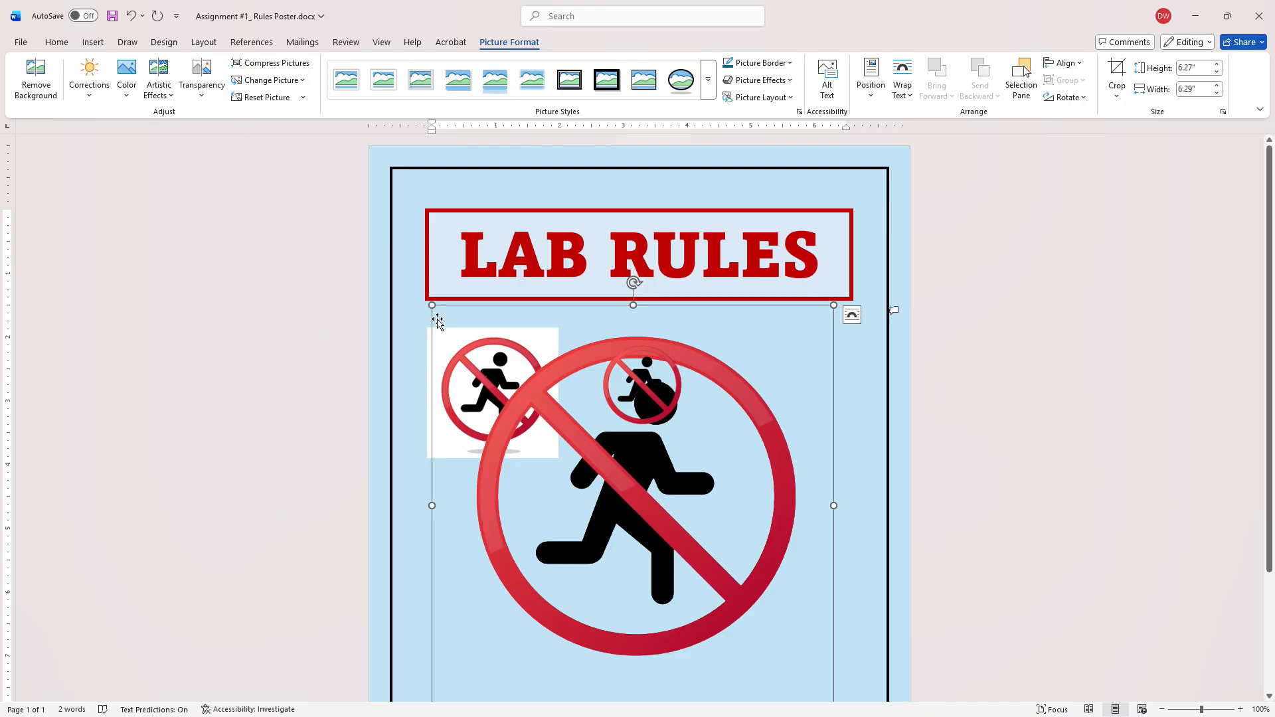
drag(432, 305, 583, 462)
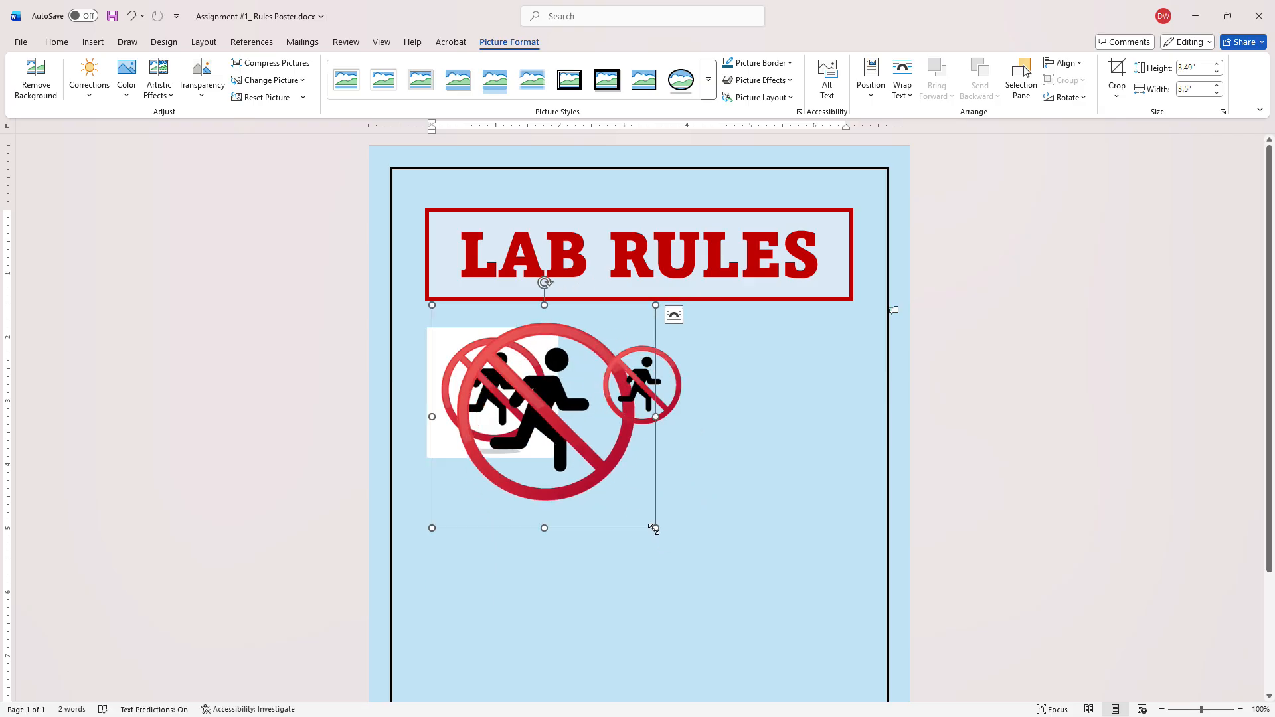
drag(654, 530, 618, 491)
Set the newly inserted no-running picture's layout to In Line with Text
click(635, 314)
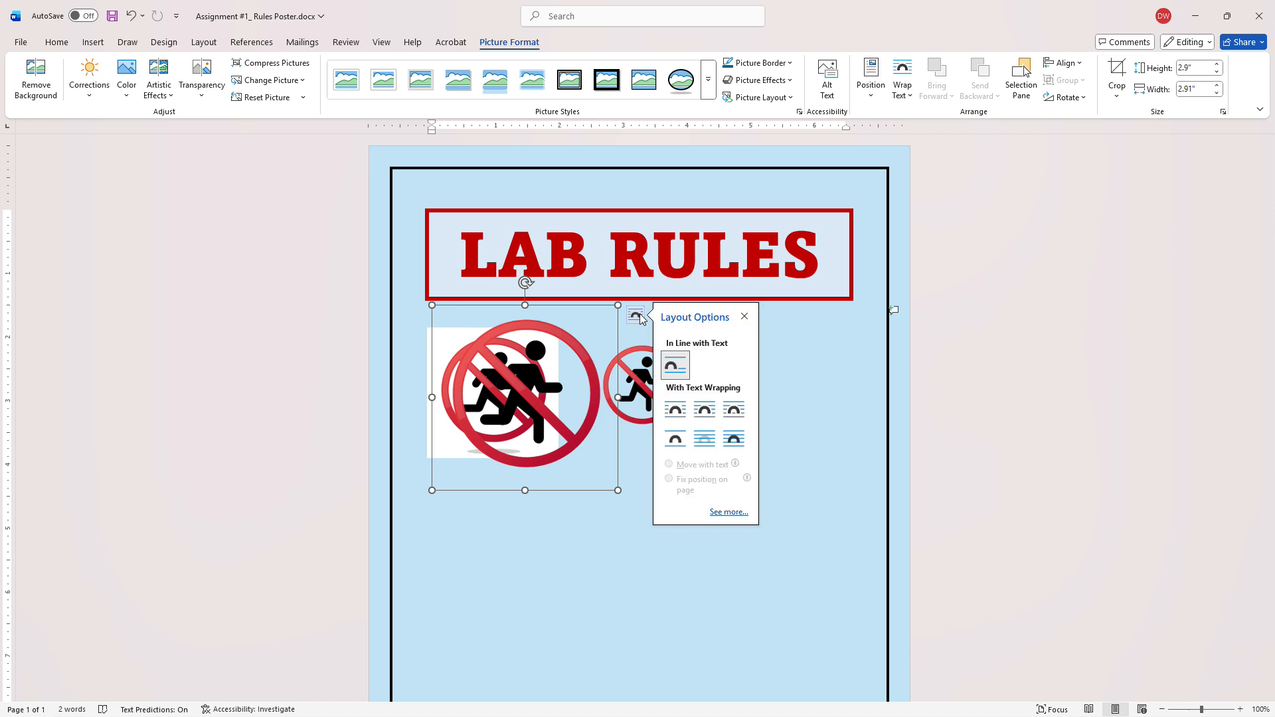
click(667, 369)
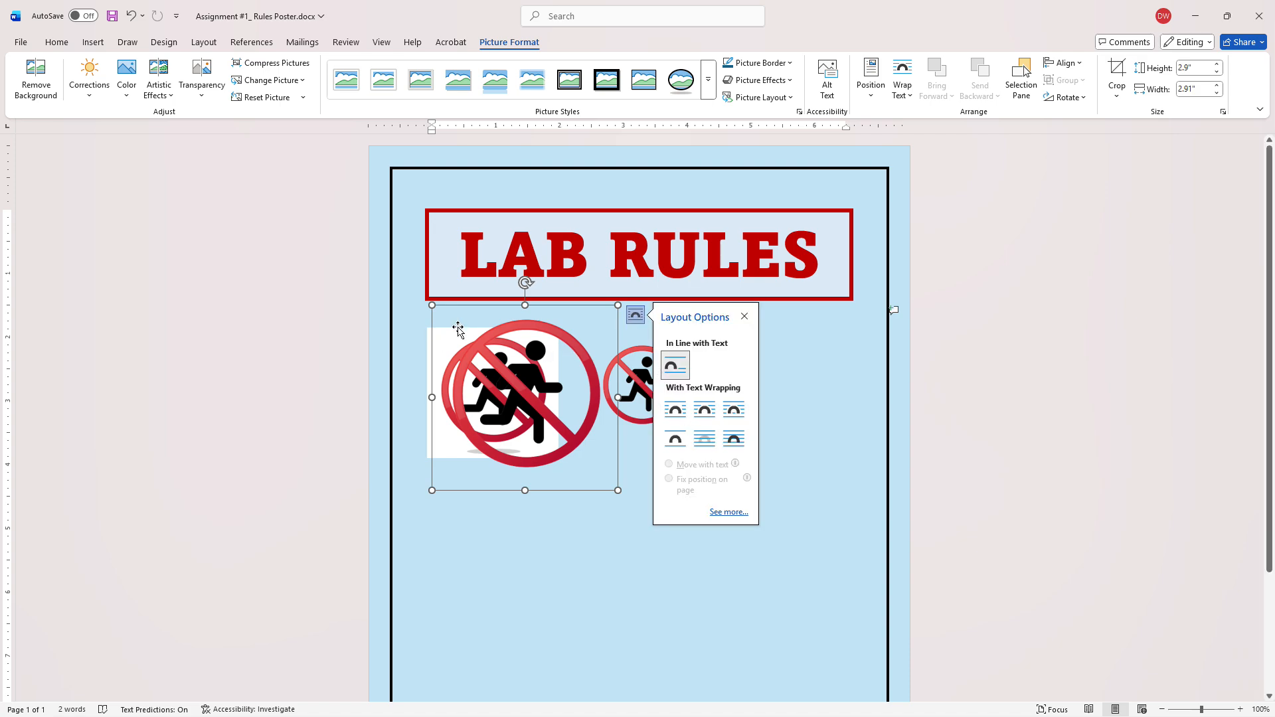
click(817, 330)
click(480, 321)
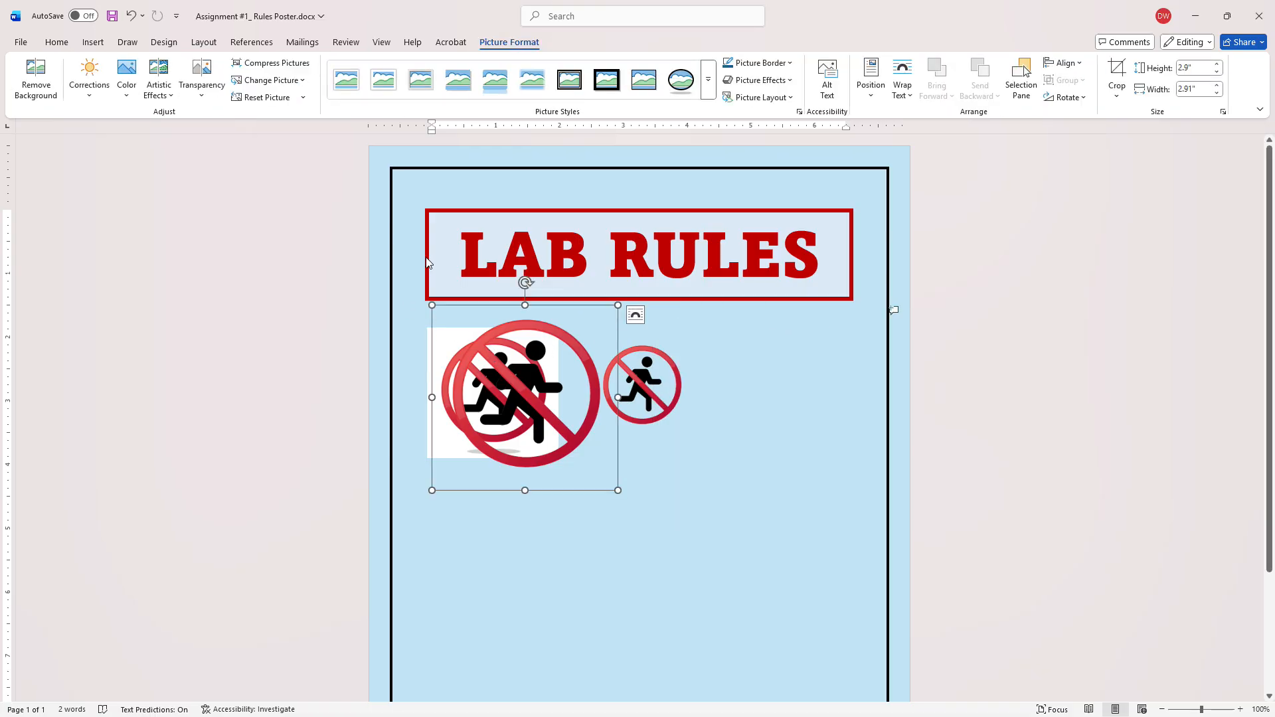
Enter five lines of random filler letters after the inline no-running picture, each on its own line
click(431, 528)
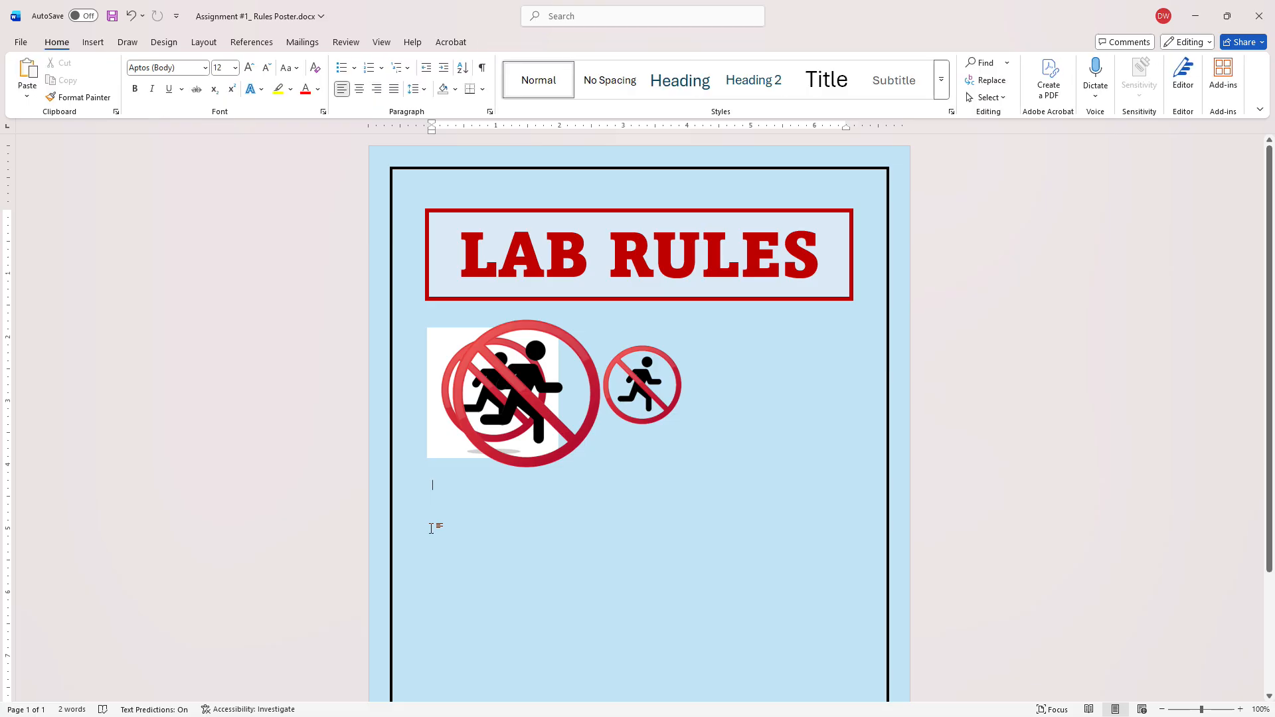
text(ffghdfghdf)
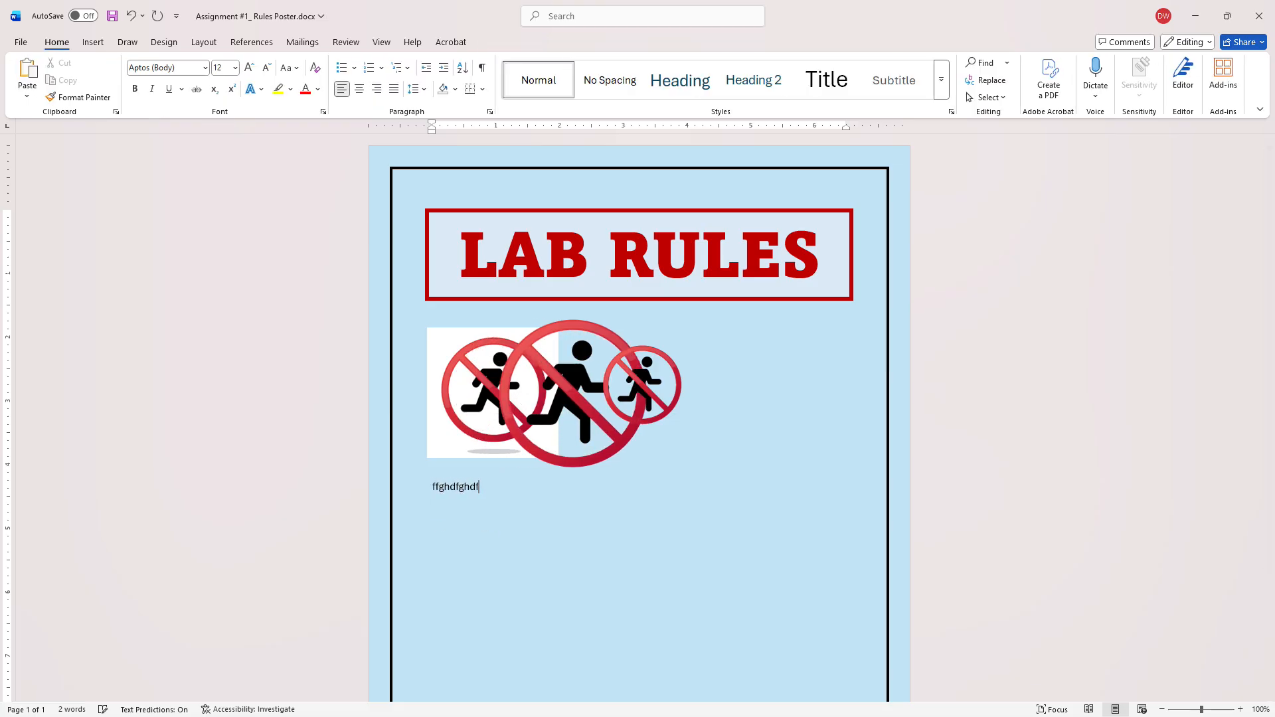
text(ghdfghdfghdfghdfghfhghgfhfgijogfrojifgd)
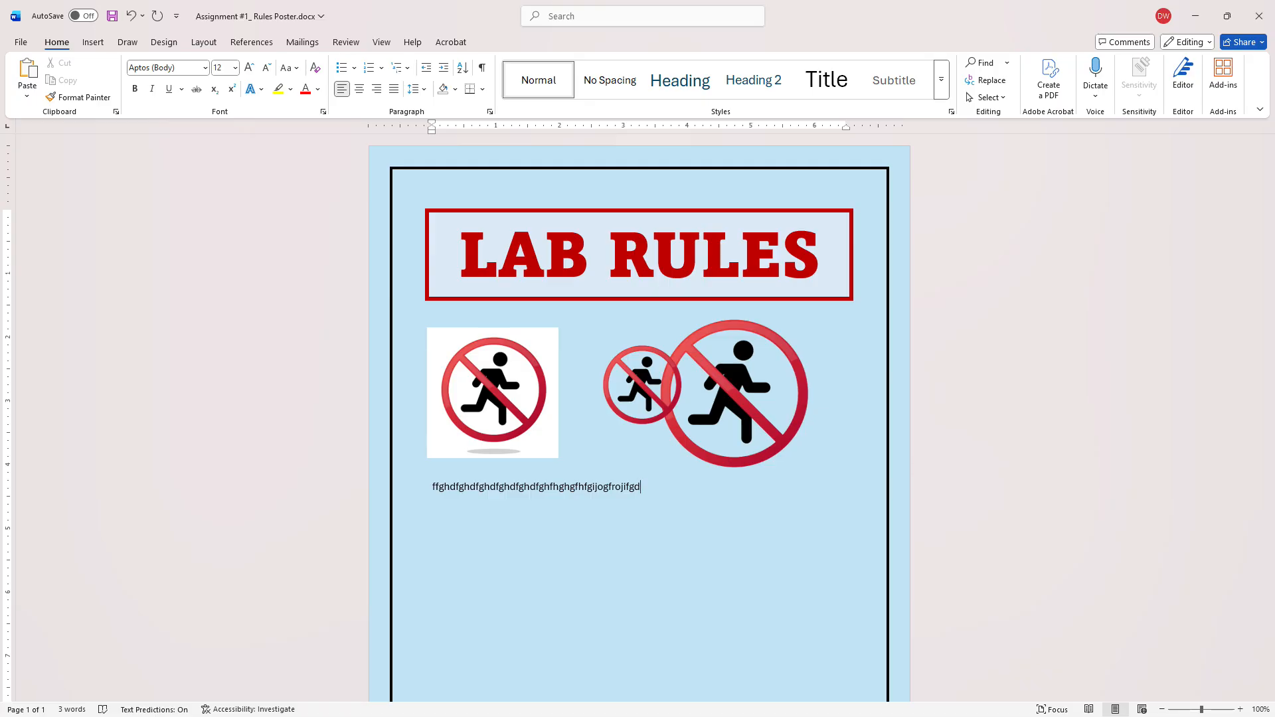
key(Return)
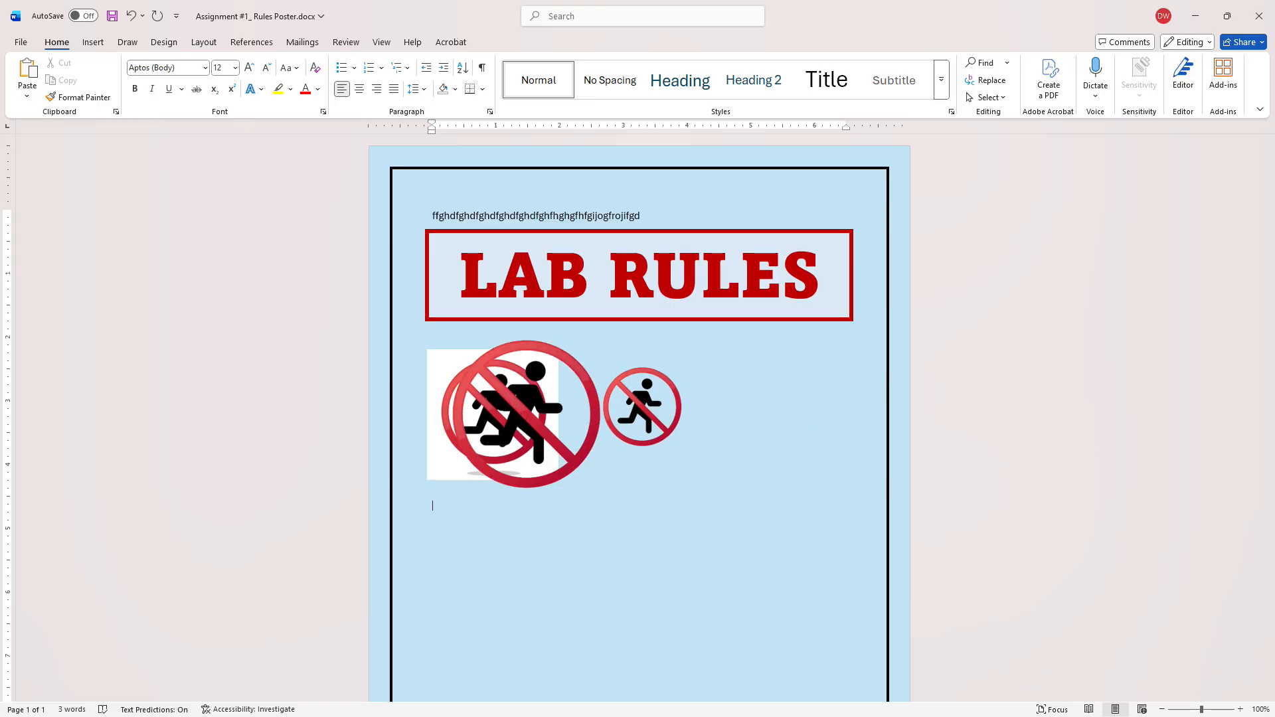
text(sakdfbjasdfbfg)
key(Return)
text(dsfklhsfd;asdf)
key(Return)
text(asdfsdhjfad)
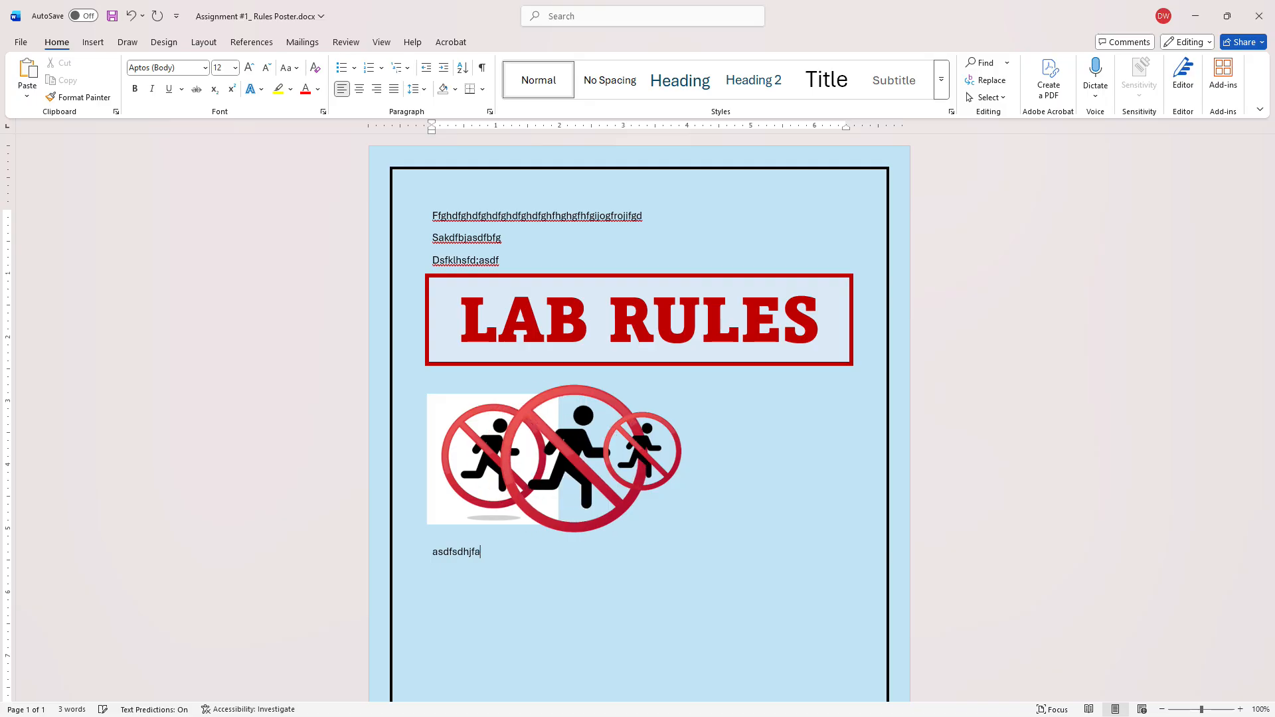
key(Return)
text(asdfjasdf)
key(Return)
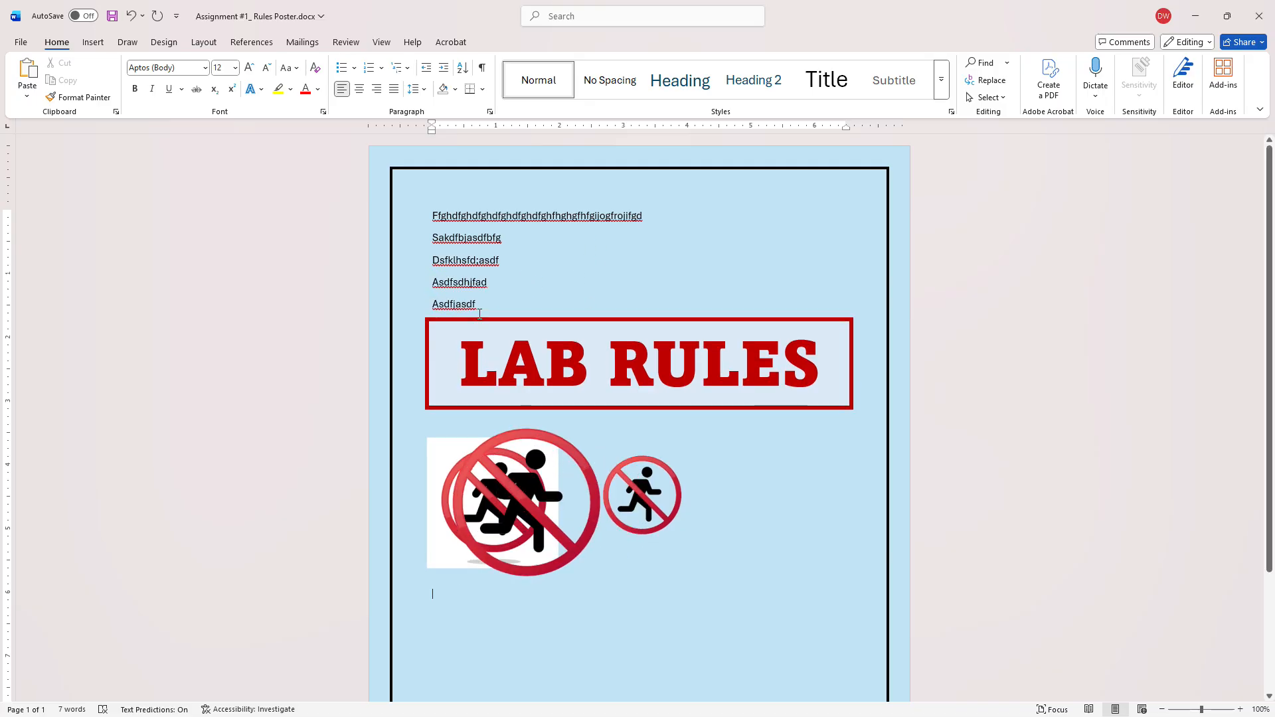
Set the large no-running picture's layout to In Front of Text and move it up over the filler lines
click(498, 444)
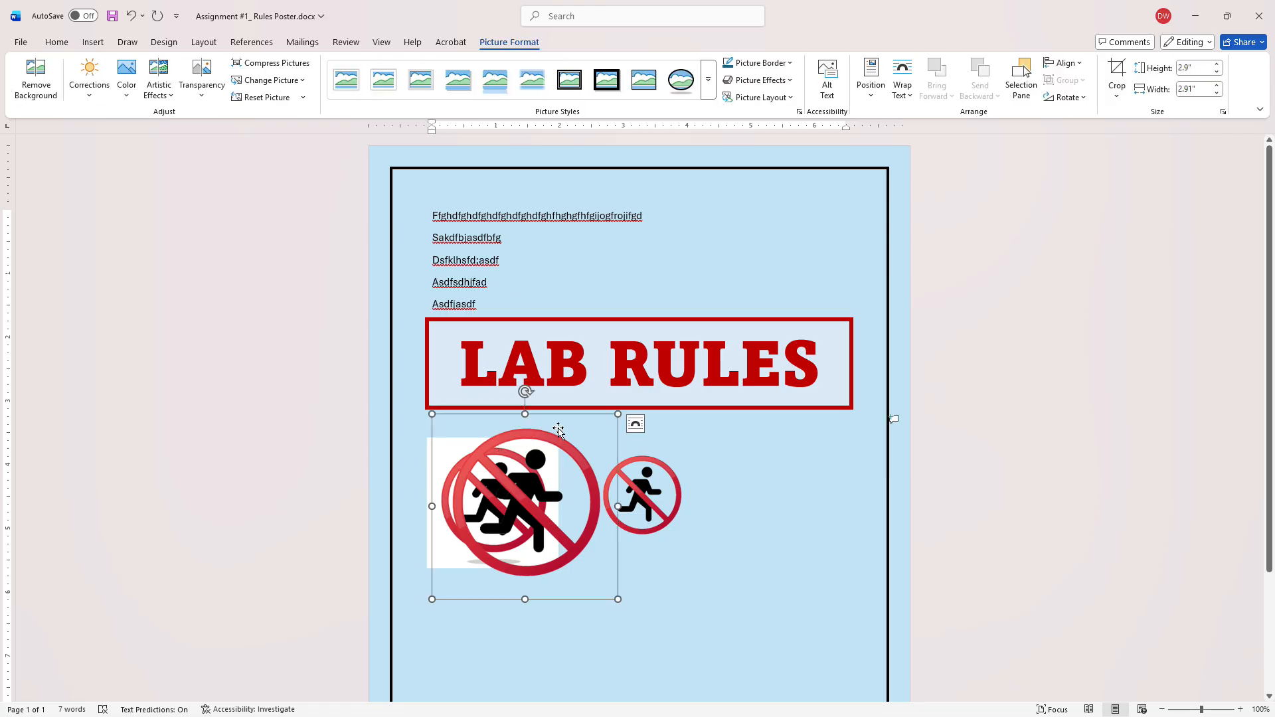
click(639, 425)
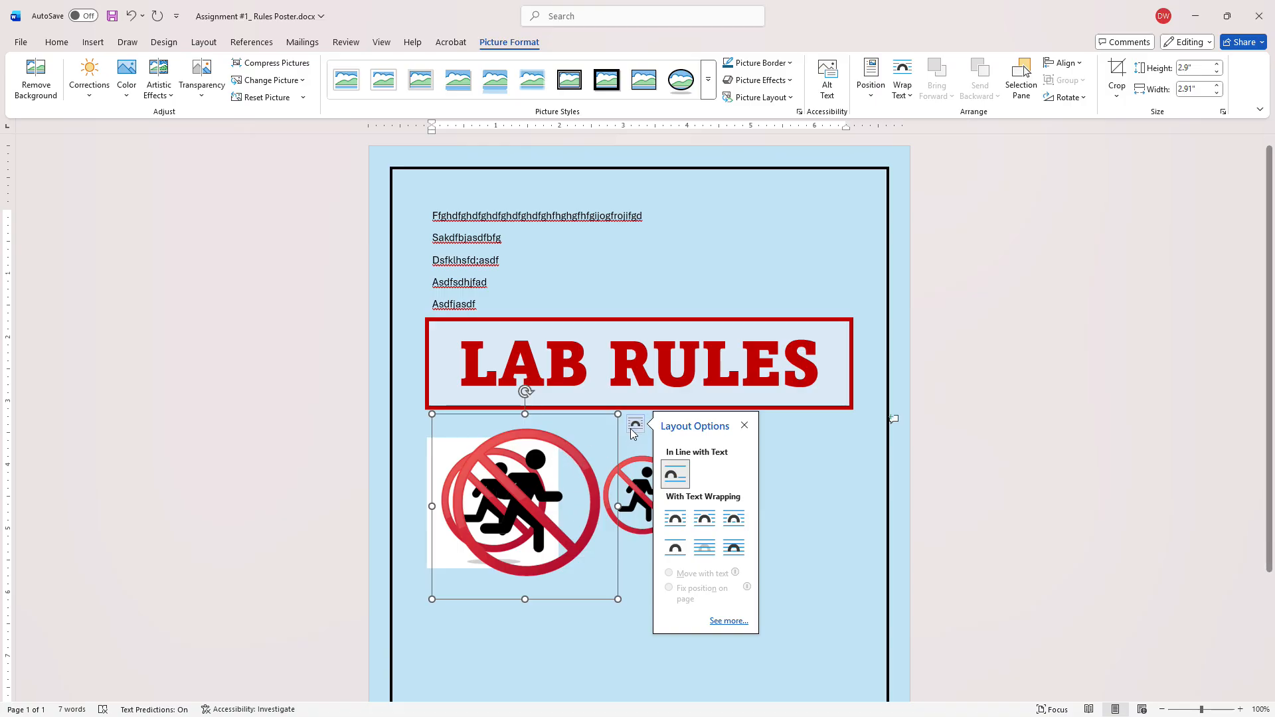
click(735, 553)
drag(565, 519, 610, 304)
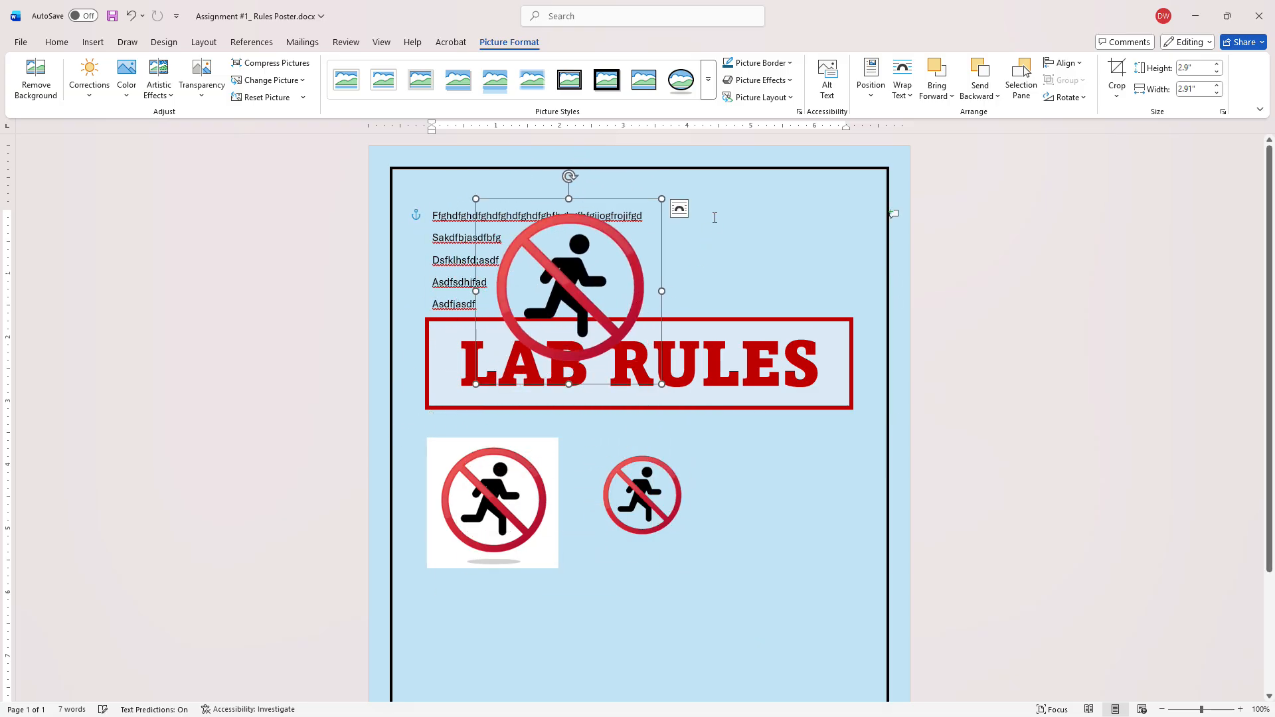
Set the picture's text wrapping to Square and fit it beside the filler lines at about 1.92 by 1.92 inches
click(679, 208)
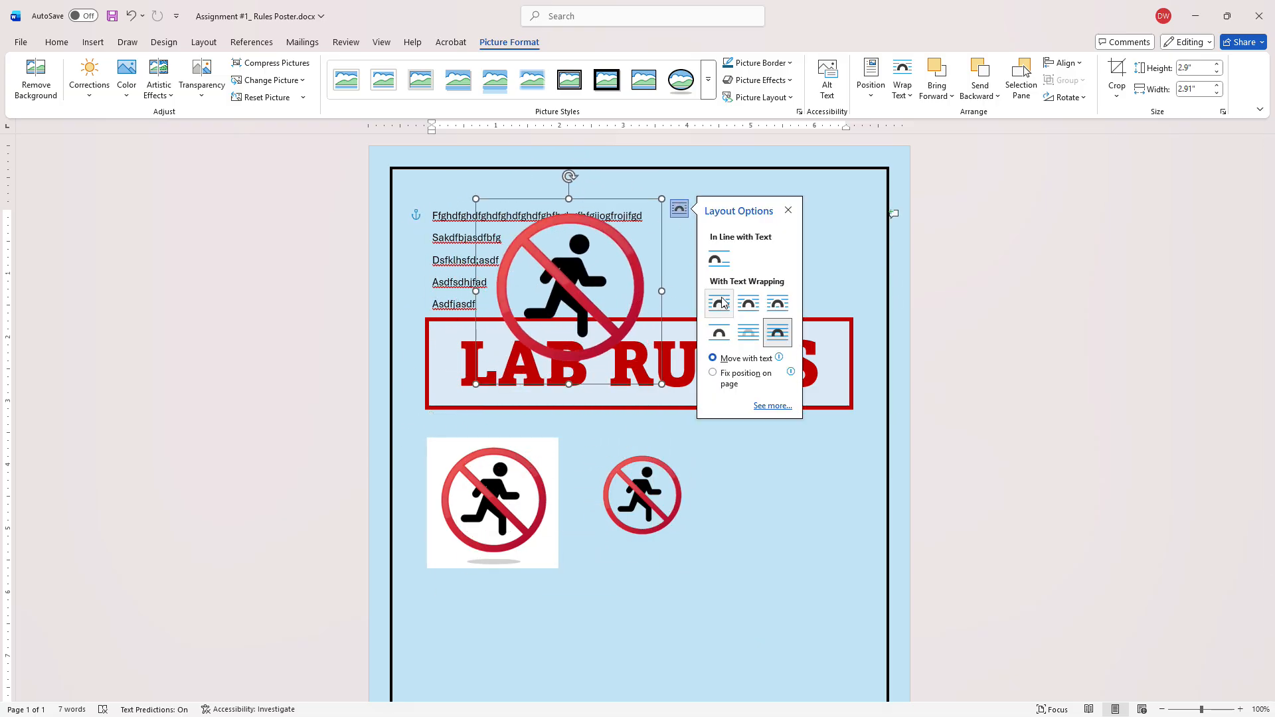
click(723, 306)
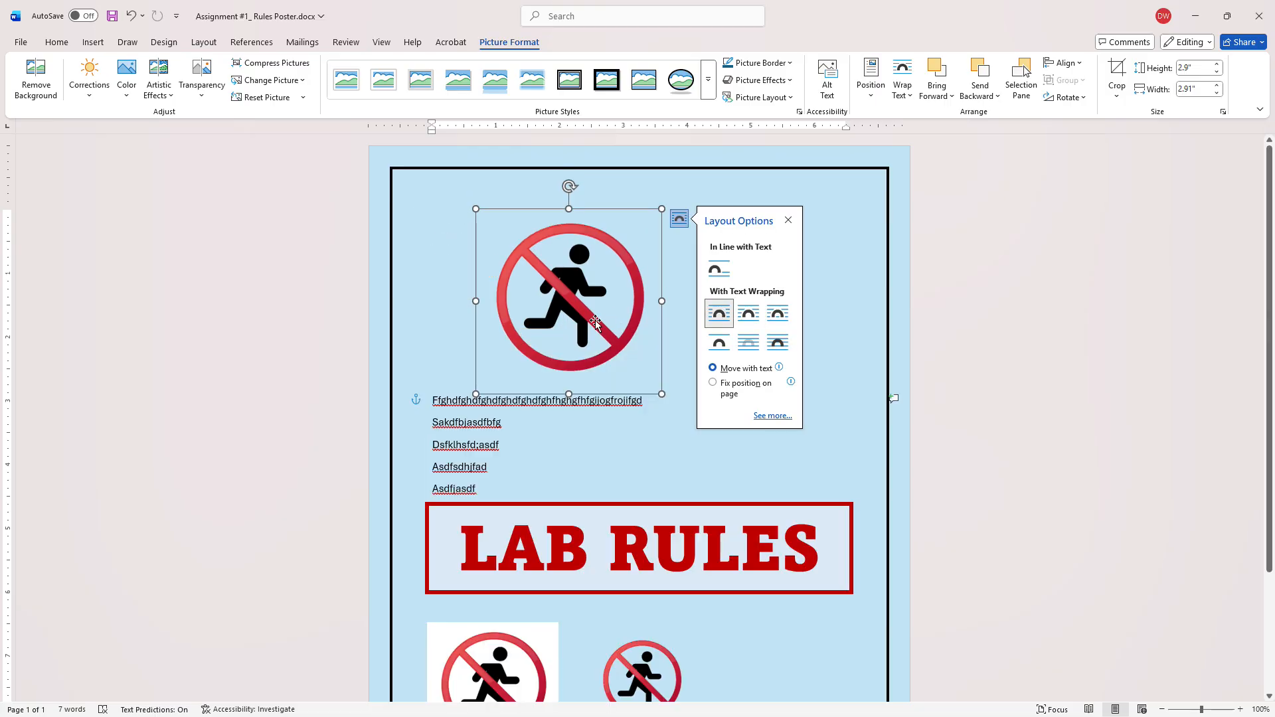
mouse_move(594, 324)
mouse_down()
mouse_move(509, 322)
mouse_move(660, 319)
mouse_move(609, 390)
mouse_move(570, 336)
mouse_move(531, 318)
mouse_move(575, 315)
mouse_move(605, 347)
mouse_up()
drag(667, 418, 473, 256)
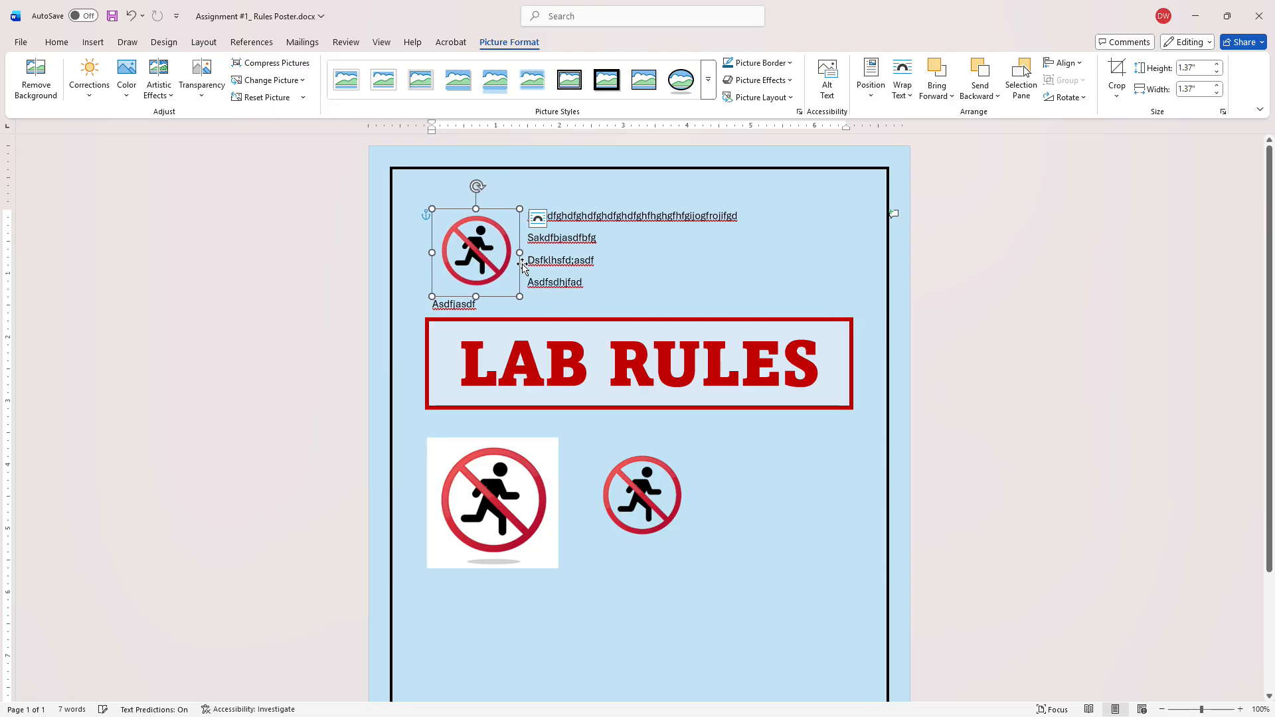
drag(525, 303, 578, 353)
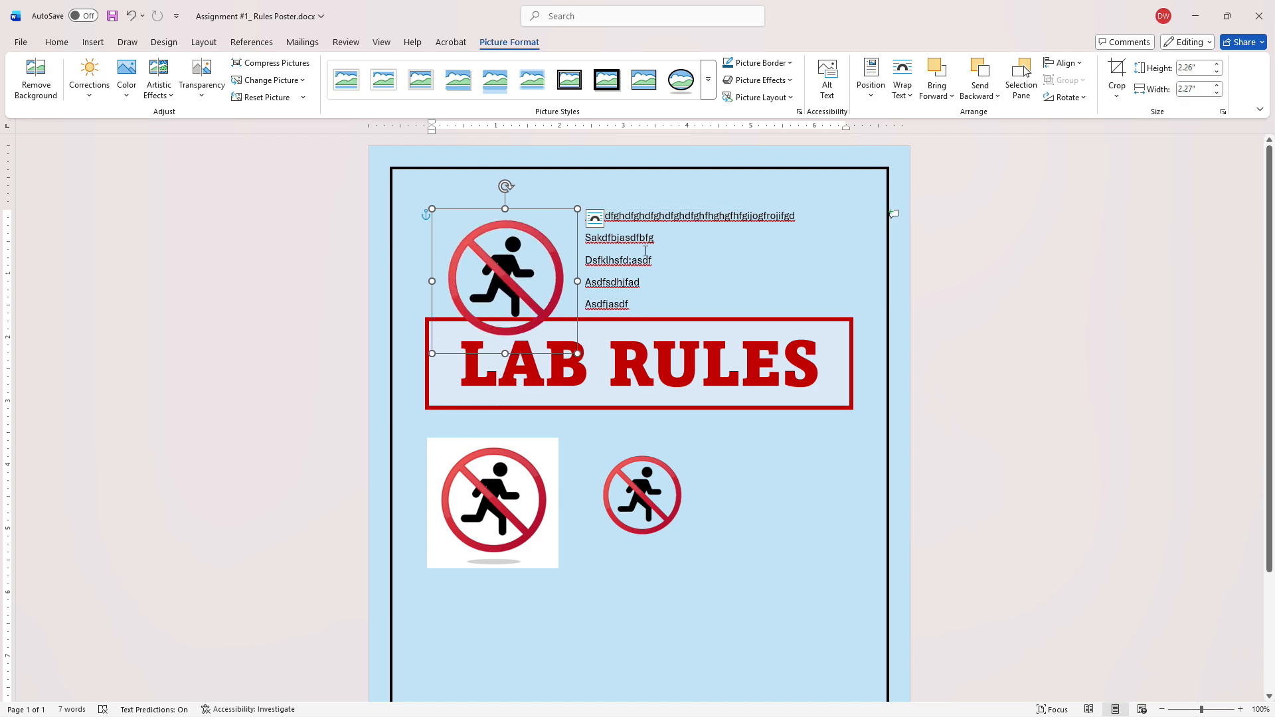
mouse_move(559, 266)
mouse_down()
mouse_move(600, 268)
mouse_move(541, 309)
mouse_move(536, 275)
mouse_up()
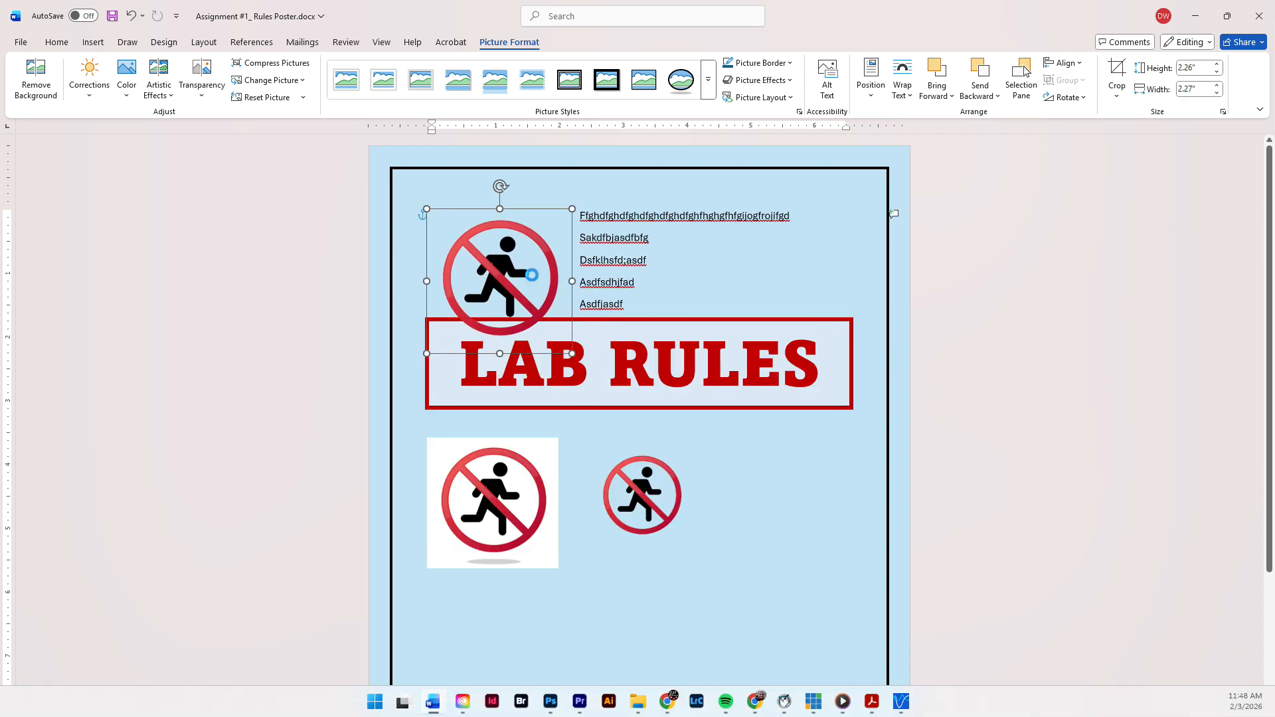
drag(571, 354, 549, 331)
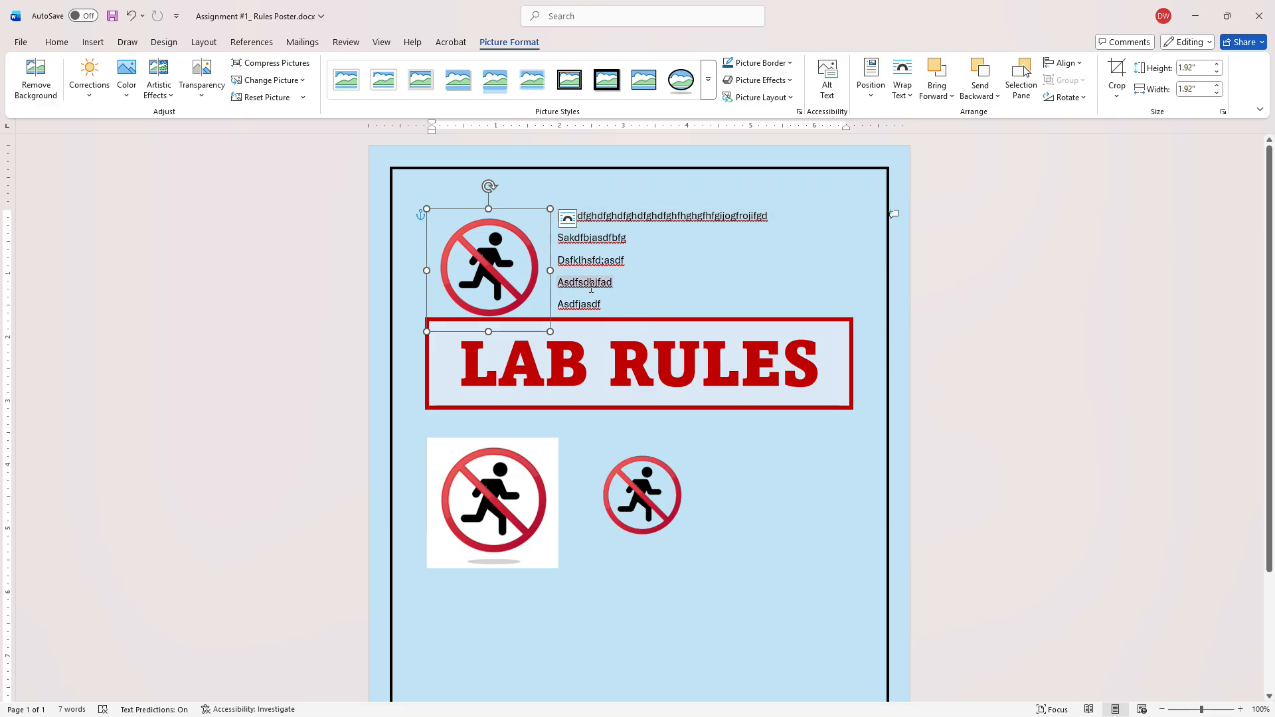
Move the picture below the LAB RULES title and delete it together with all the filler lines
drag(499, 287, 507, 479)
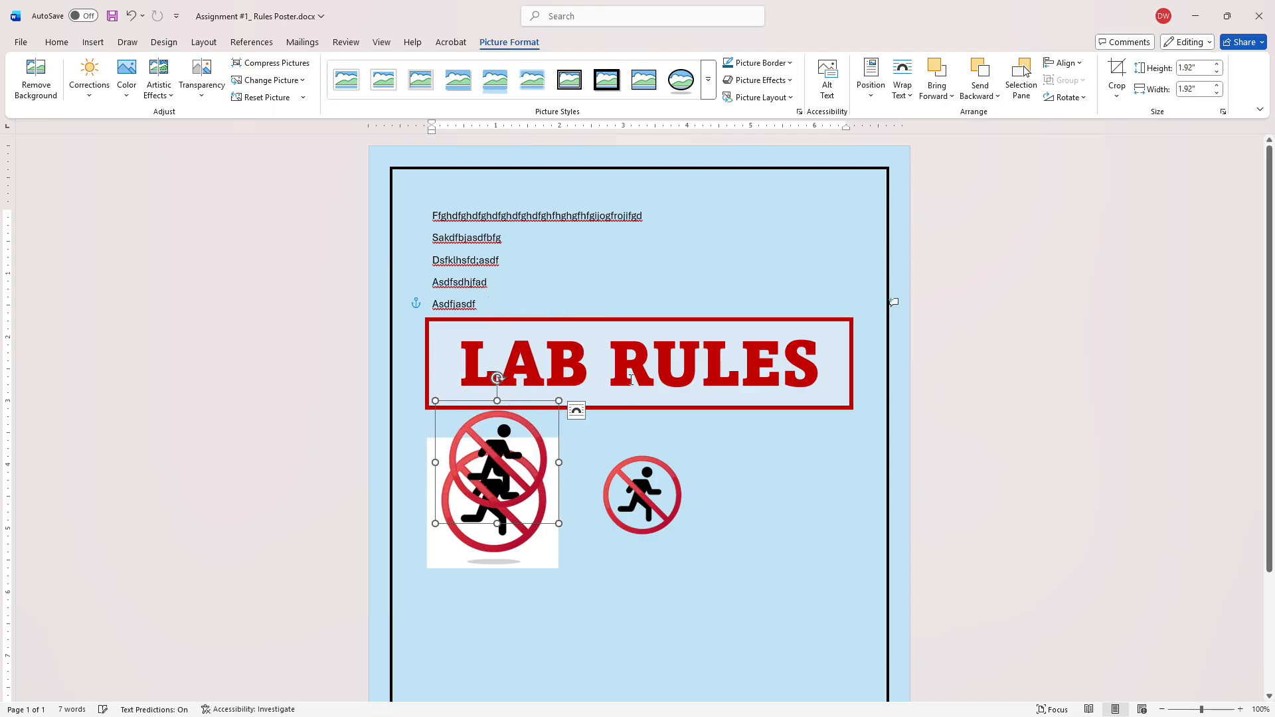
click(617, 387)
drag(512, 308, 359, 197)
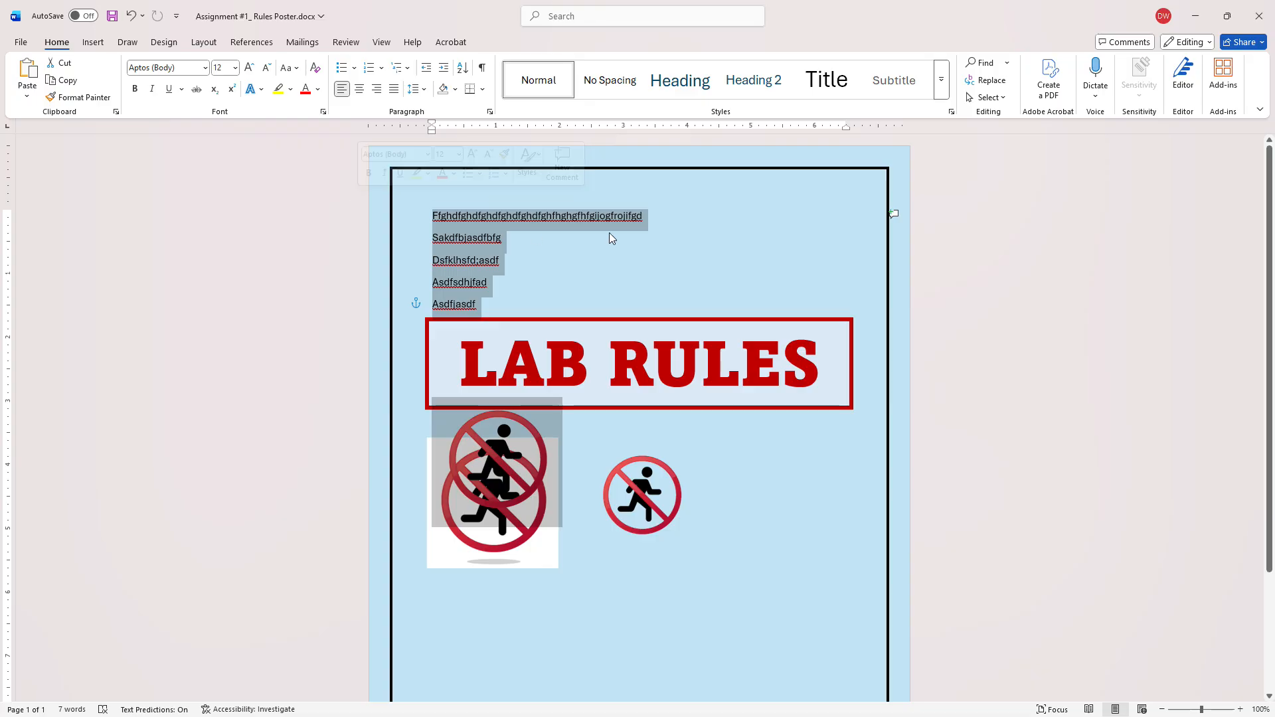
key(BackSpace)
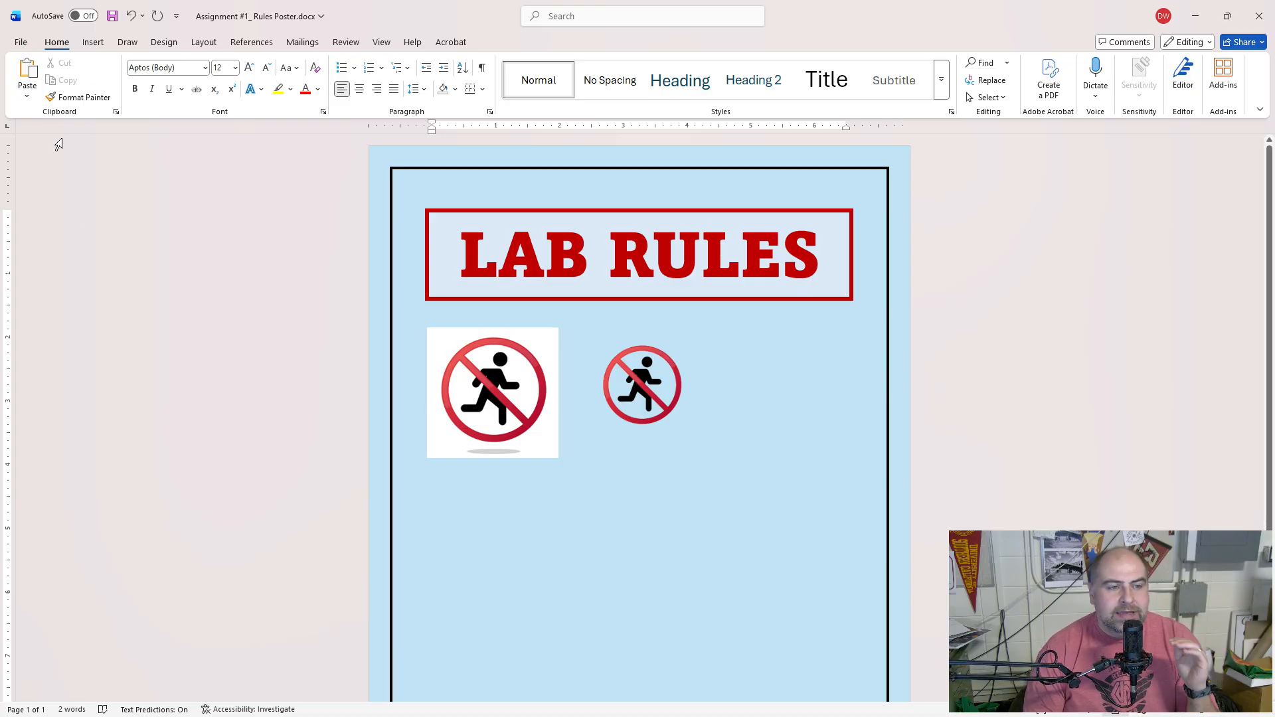
Save the Word document and save a PDF copy as "Assignment #1_ Rules Poster.pdf" in the Word Pro folder
click(21, 42)
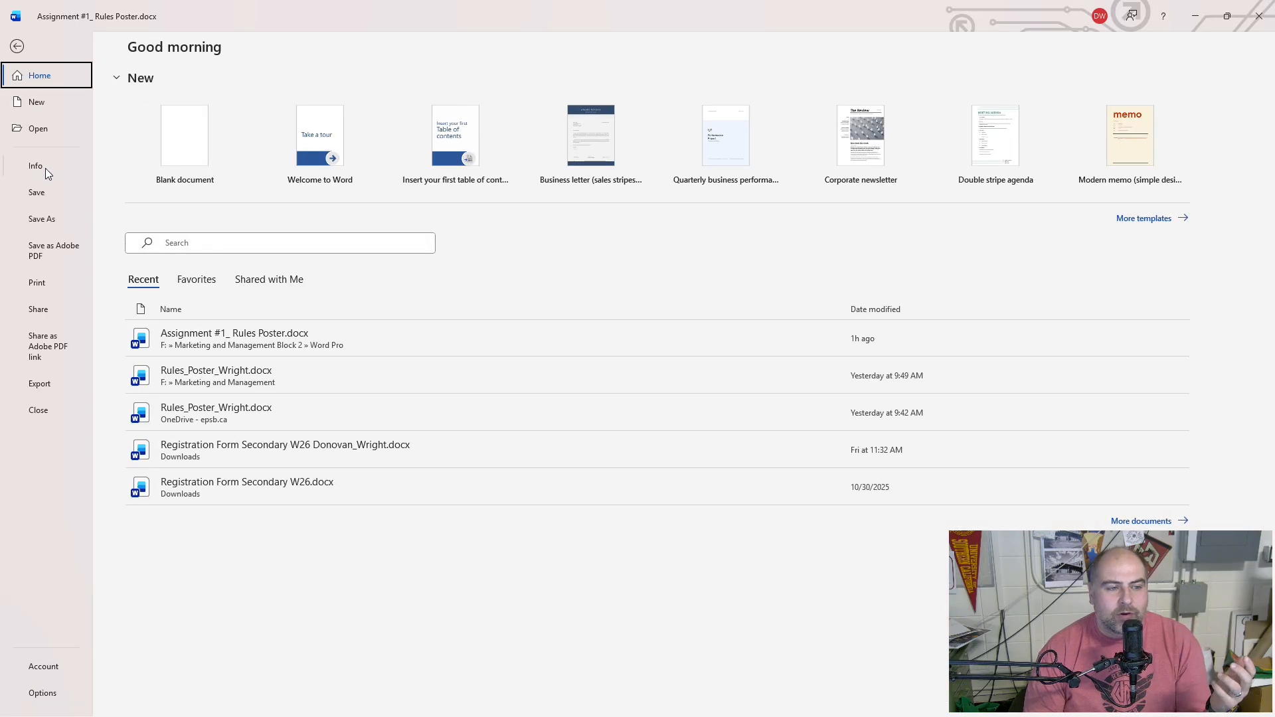
click(36, 196)
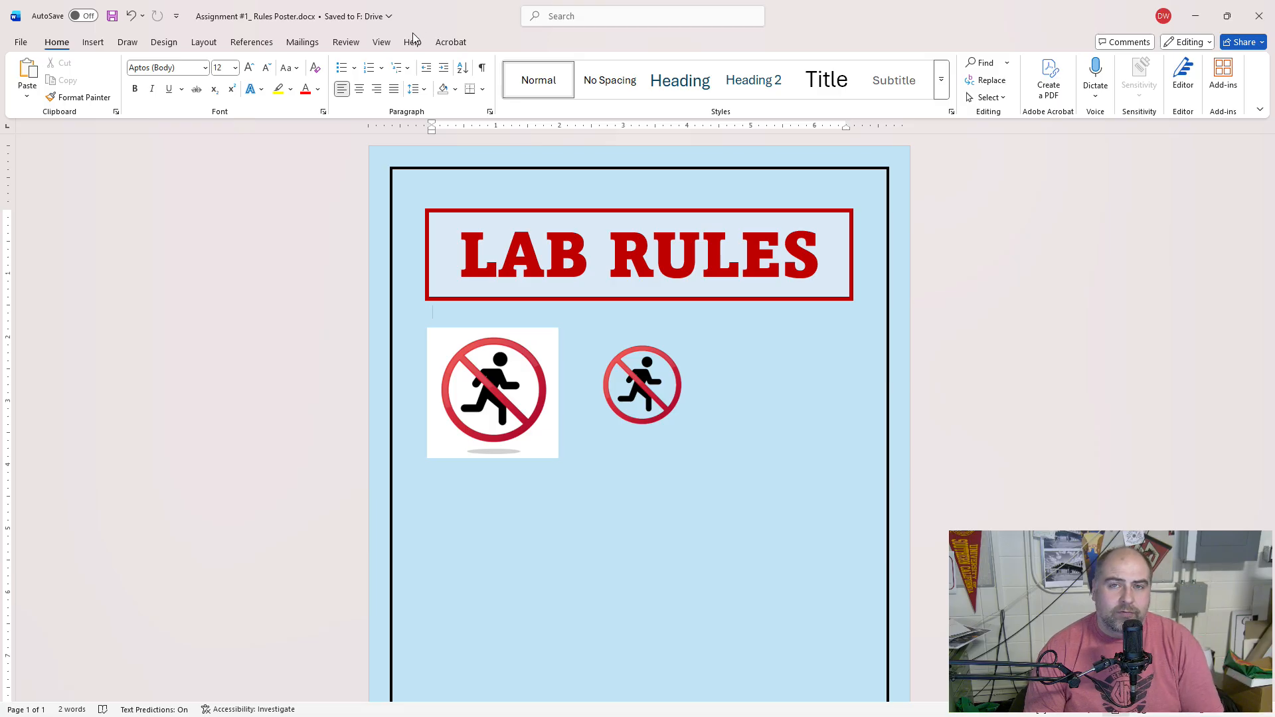
click(27, 43)
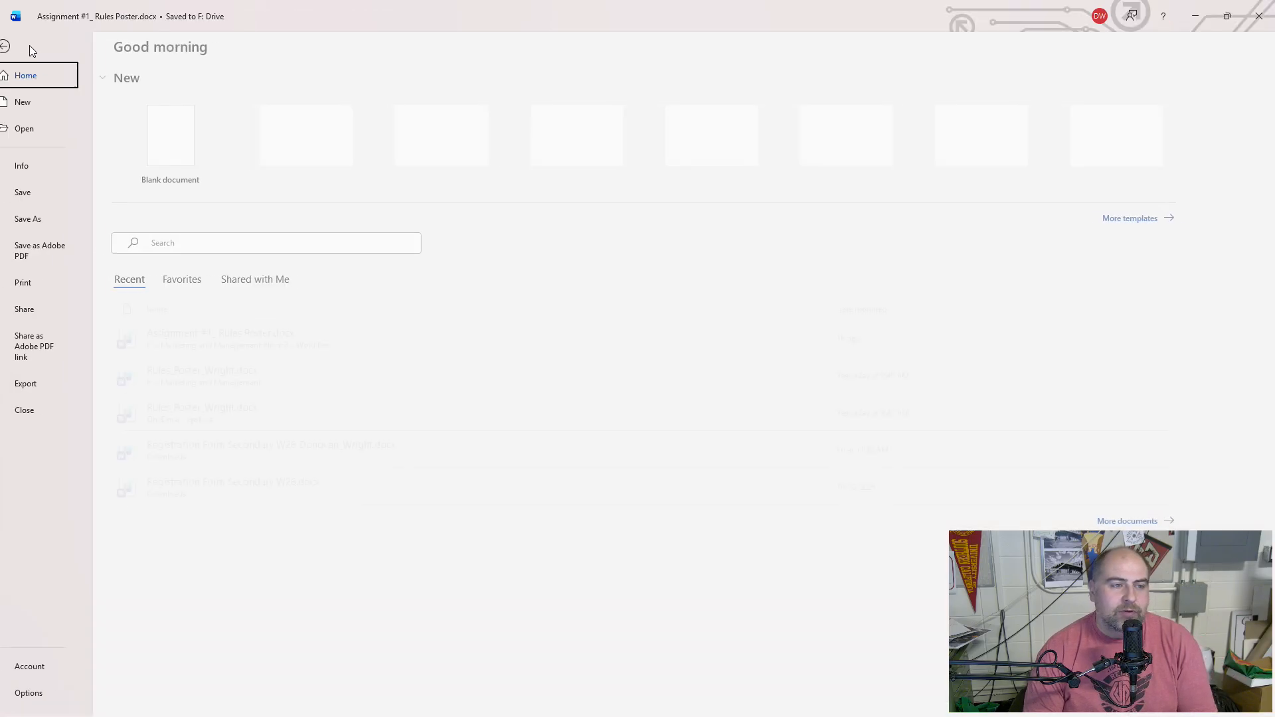
click(45, 224)
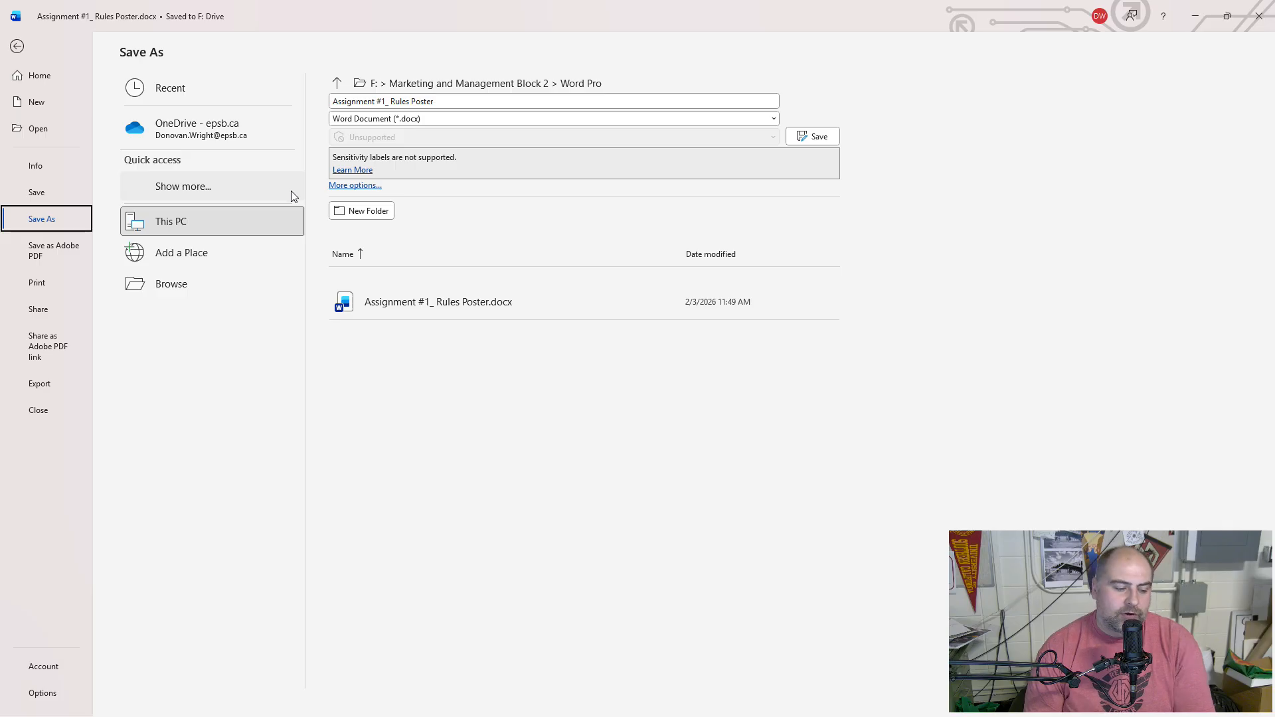
click(354, 186)
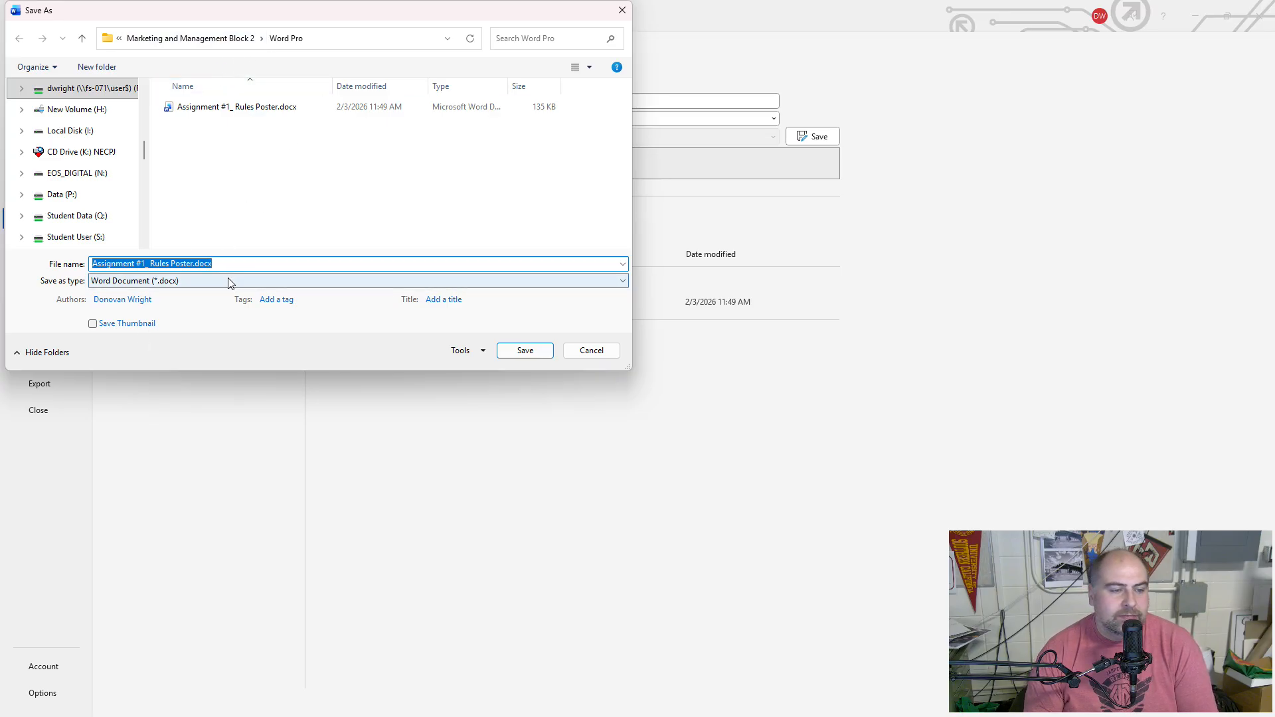
click(182, 282)
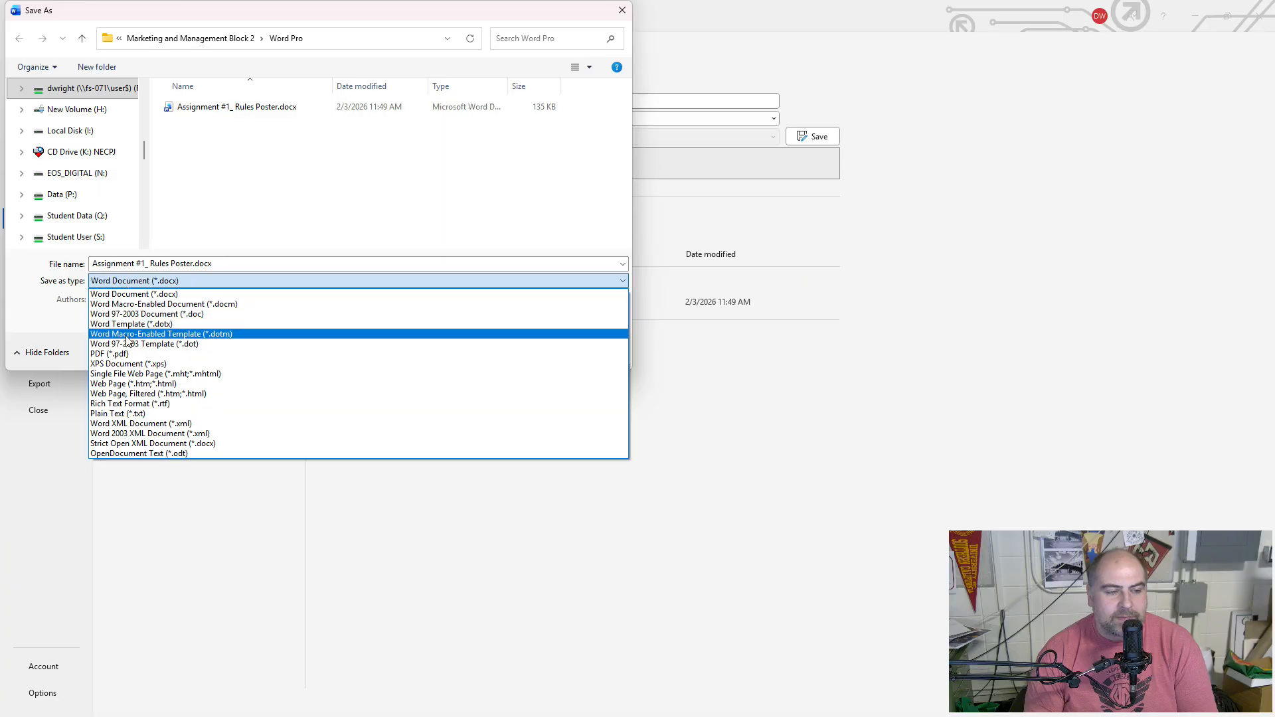
click(99, 355)
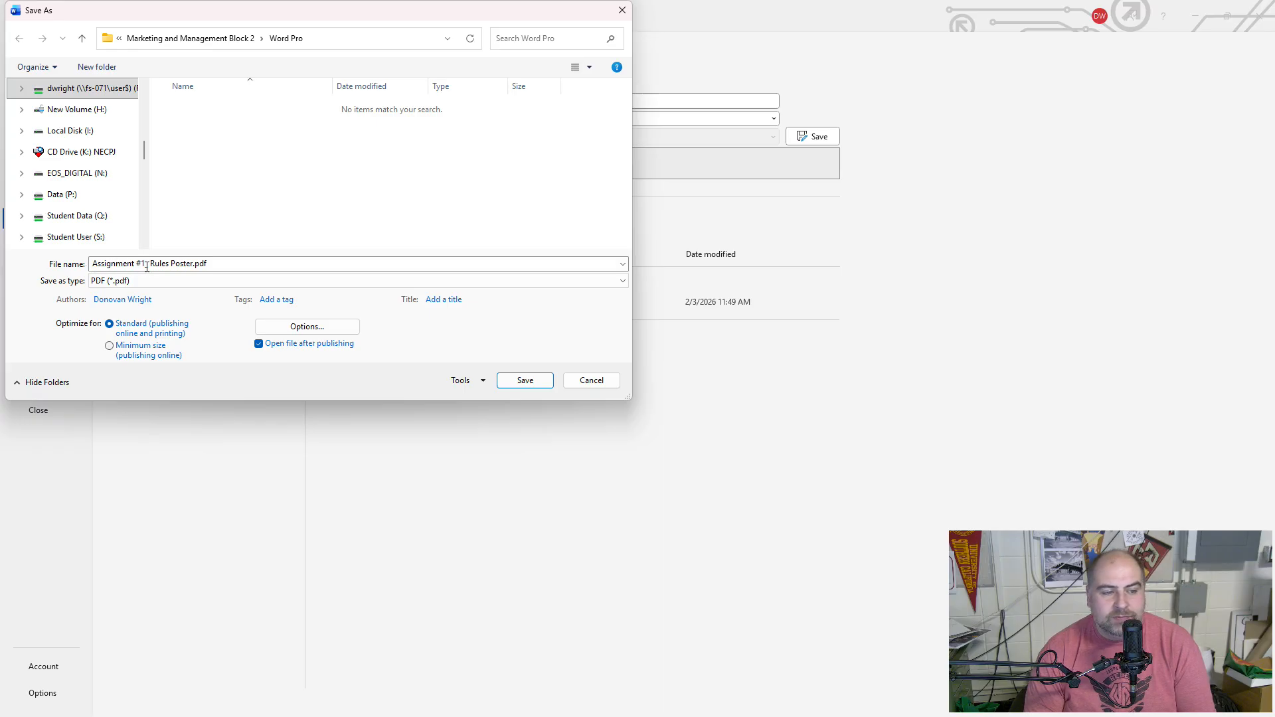
click(524, 380)
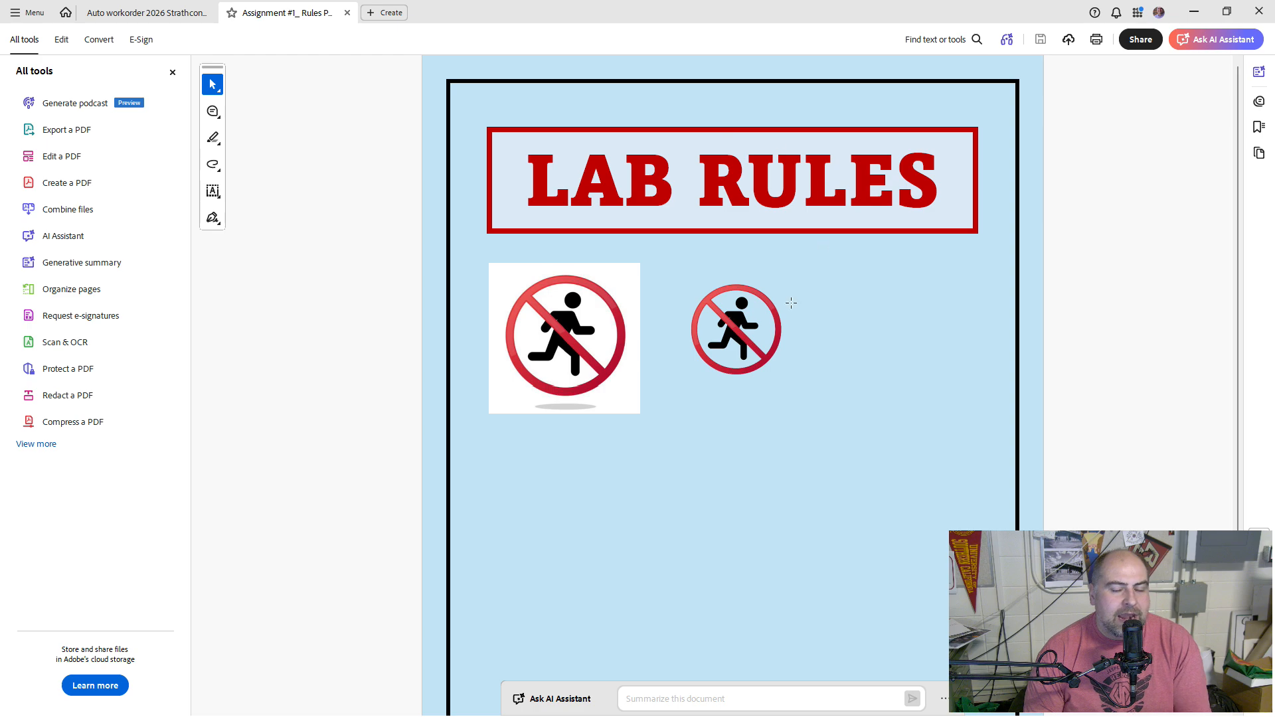
Switch between the poster in Word and the exported PDF in Adobe Acrobat to compare them, ending in Word
click(1194, 13)
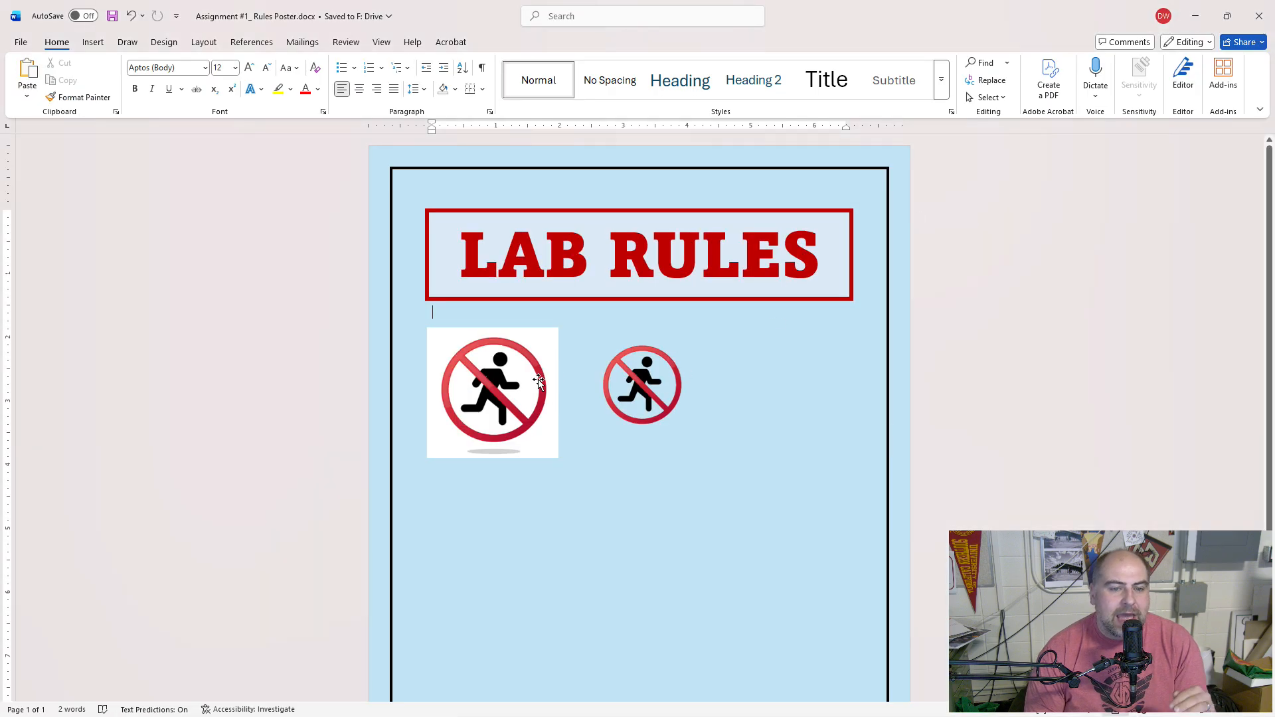
mouse_move(872, 701)
click(883, 617)
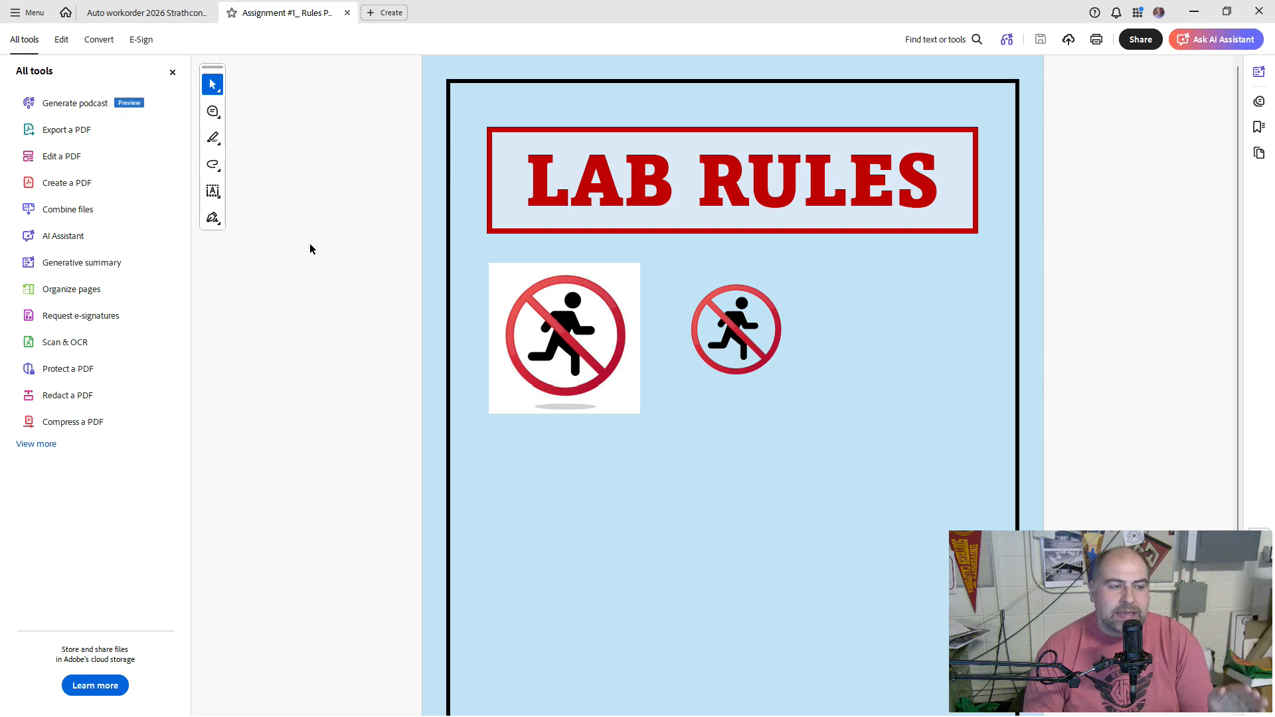
click(1194, 12)
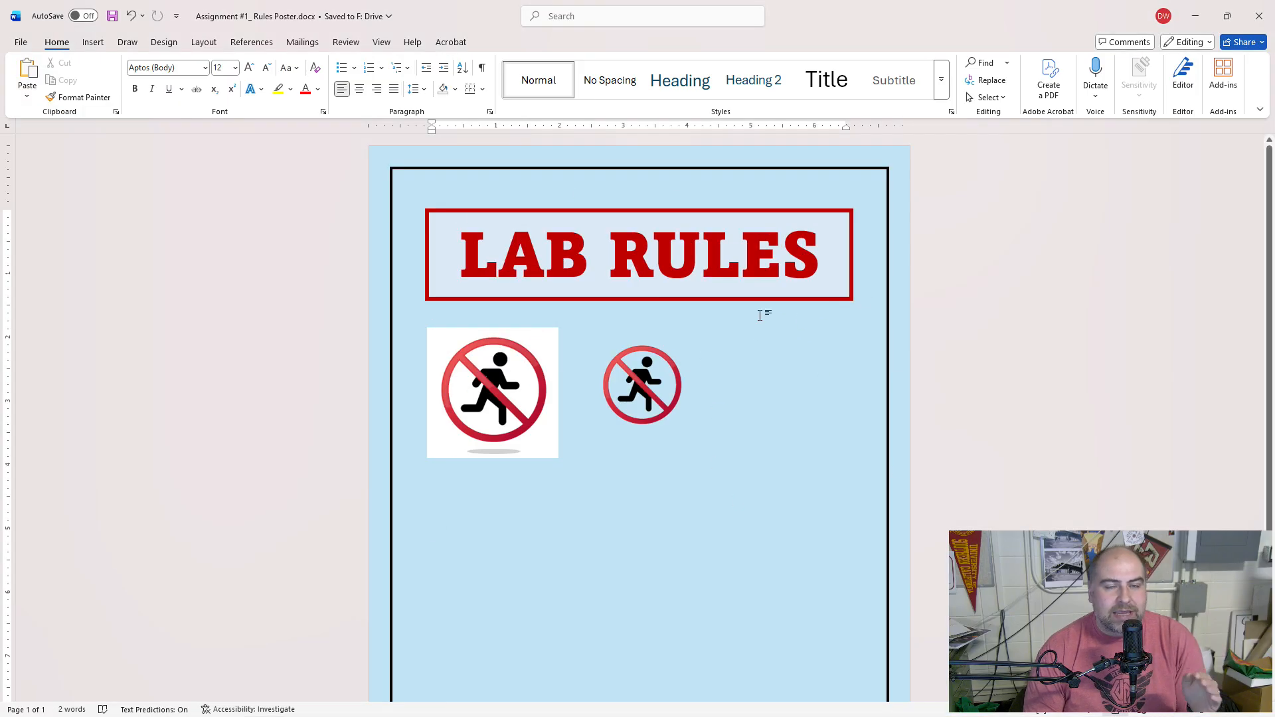